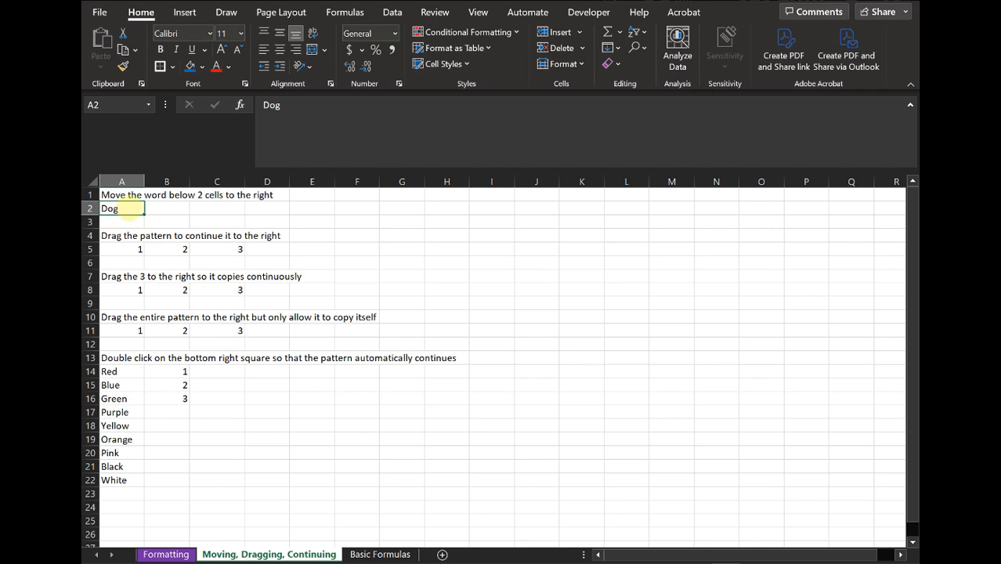
- Move the word Dog from cell A2 two cells to the right, into C2
{"action": "left_click_drag", "start_coordinate": [138, 208], "coordinate": [222, 207]}
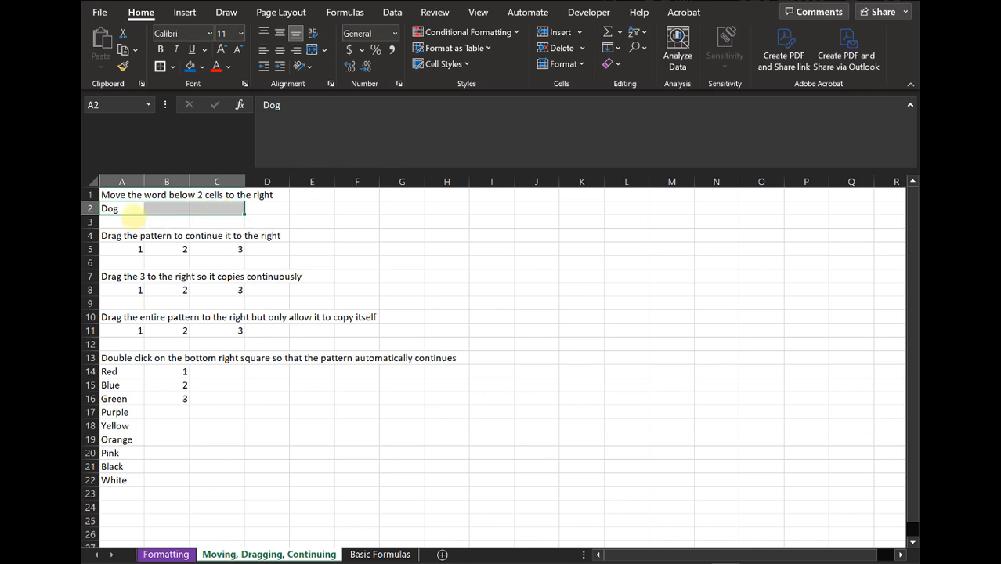
{"action": "mouse_move", "coordinate": [117, 208]}
{"action": "left_mouse_down"}
{"action": "mouse_move", "coordinate": [335, 206]}
{"action": "mouse_move", "coordinate": [308, 324]}
{"action": "mouse_move", "coordinate": [313, 194]}
{"action": "mouse_move", "coordinate": [133, 207]}
{"action": "mouse_move", "coordinate": [300, 218]}
{"action": "mouse_move", "coordinate": [130, 217]}
{"action": "left_mouse_up"}
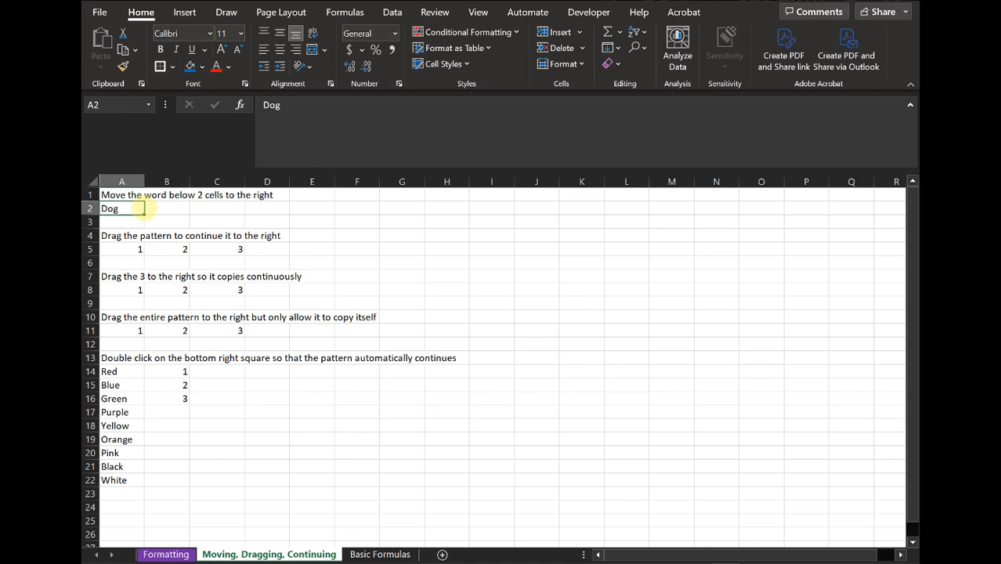
{"action": "left_click_drag", "start_coordinate": [144, 209], "coordinate": [215, 209]}
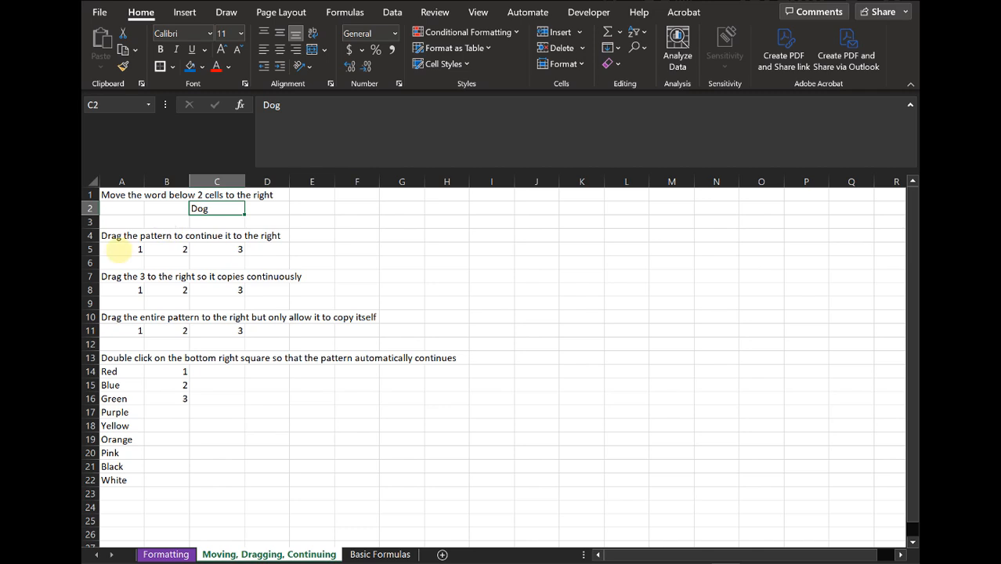
- Continue the 1, 2, 3 pattern in A5:C5 as a number series across row 5 to column O
{"action": "left_click", "coordinate": [115, 249]}
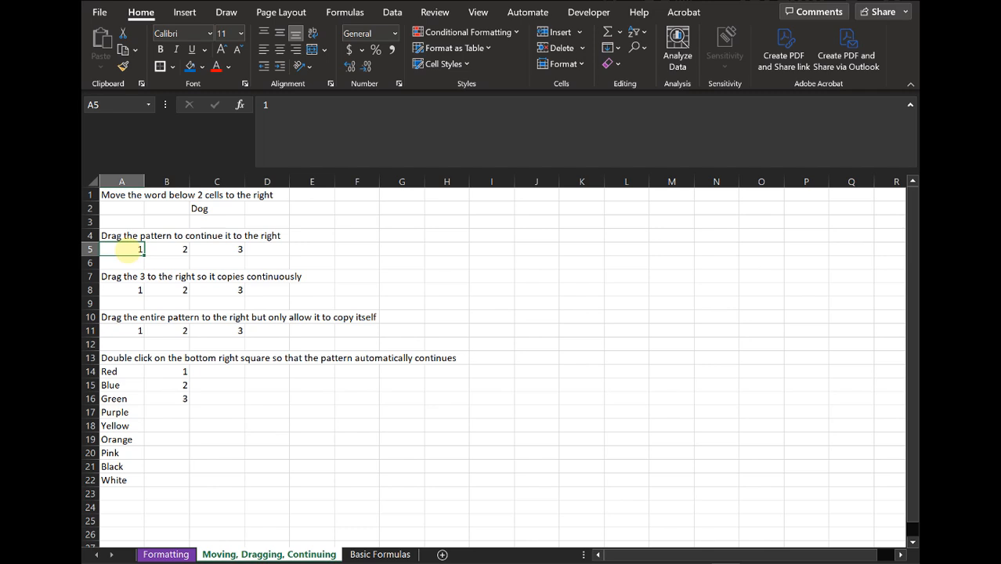
{"action": "left_click_drag", "start_coordinate": [128, 249], "coordinate": [217, 249]}
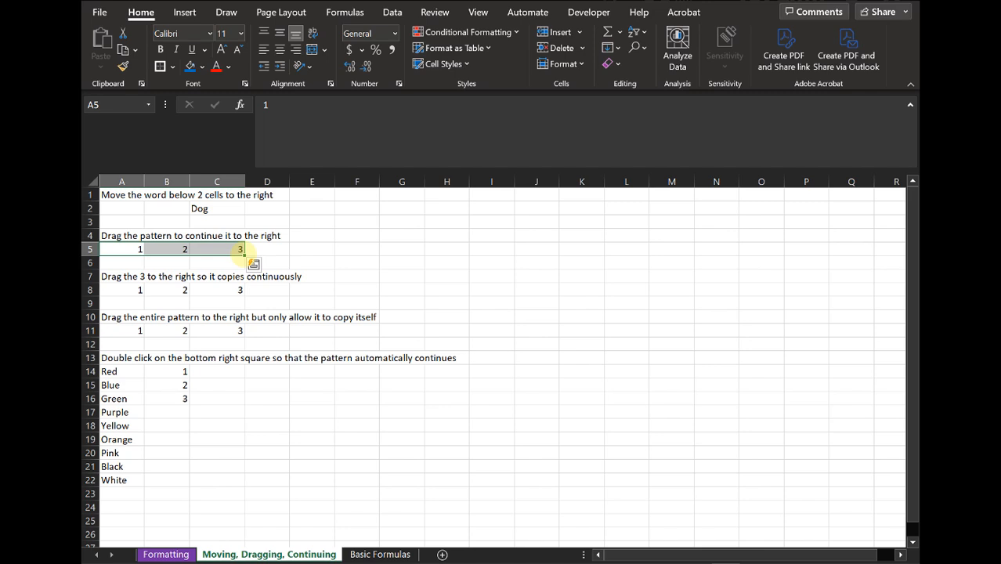
{"action": "left_click_drag", "start_coordinate": [244, 250], "coordinate": [768, 252]}
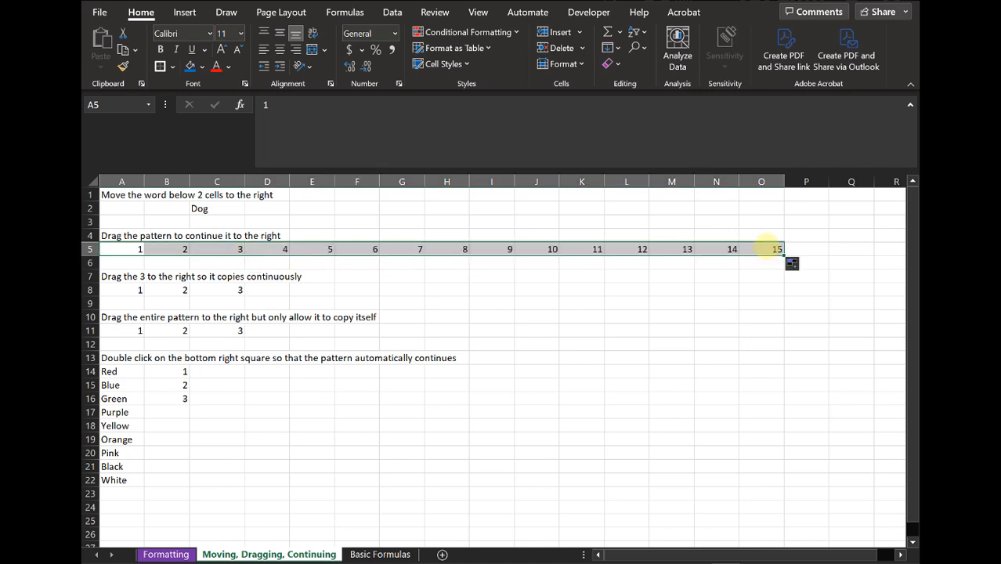
{"action": "left_click", "coordinate": [765, 252]}
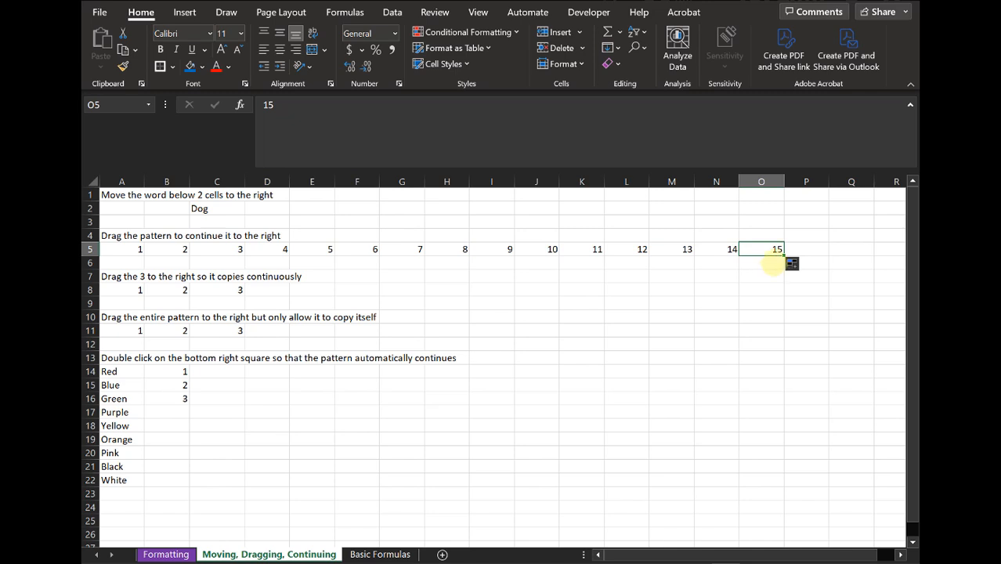
- Copy the 3 in C8 across row 8 to column O and check the copied cells
{"action": "left_click", "coordinate": [218, 292]}
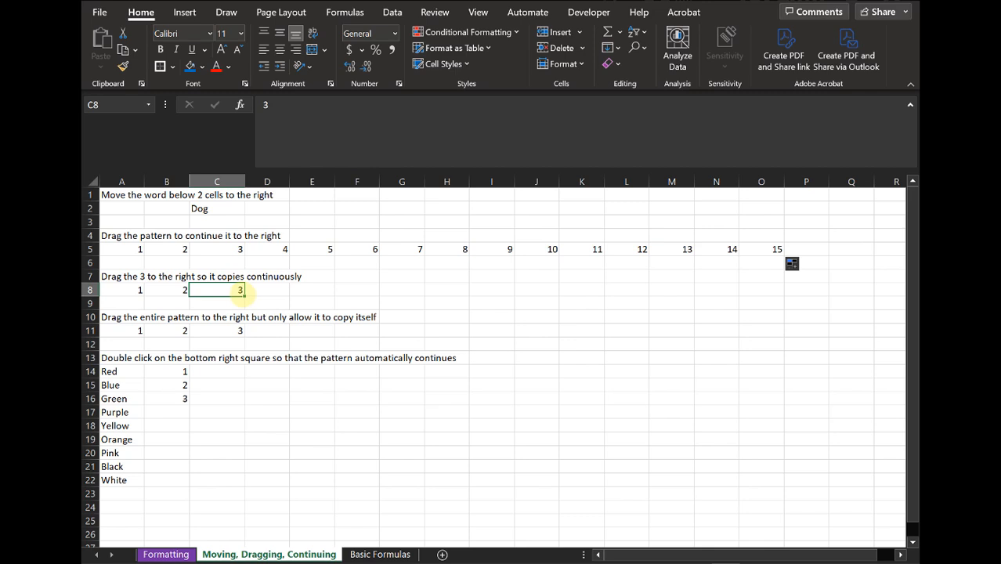
{"action": "left_click_drag", "start_coordinate": [246, 296], "coordinate": [767, 296]}
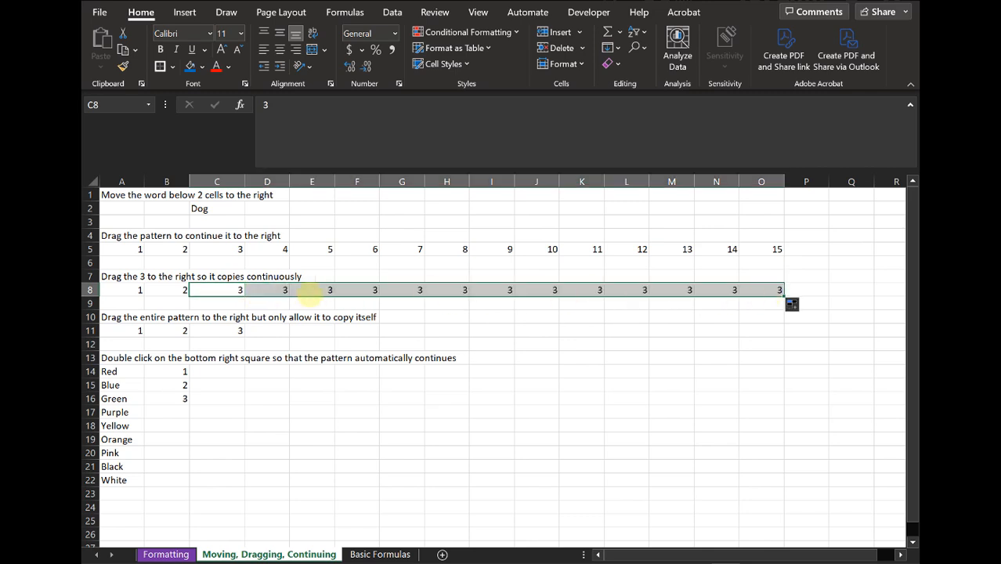
{"action": "left_click", "coordinate": [267, 291]}
{"action": "left_click", "coordinate": [231, 290]}
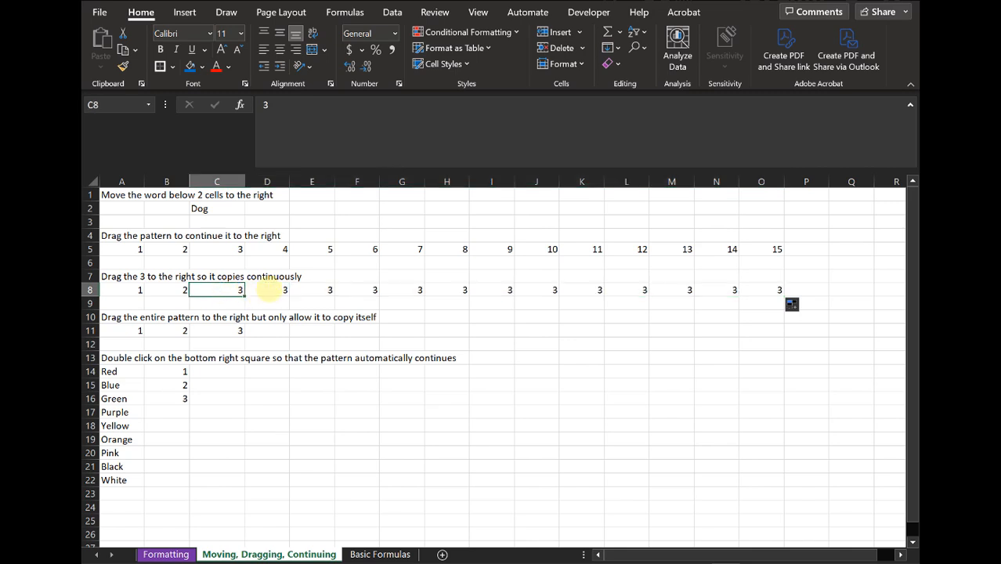
{"action": "left_click", "coordinate": [269, 290]}
{"action": "left_click", "coordinate": [330, 289]}
{"action": "left_click", "coordinate": [375, 290]}
{"action": "left_click", "coordinate": [420, 289]}
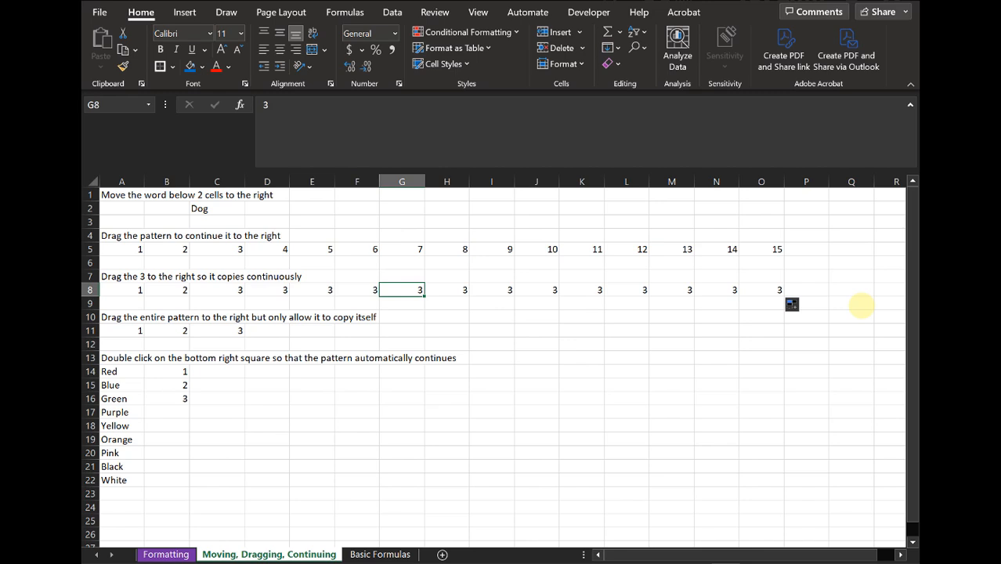
{"action": "left_click", "coordinate": [217, 290]}
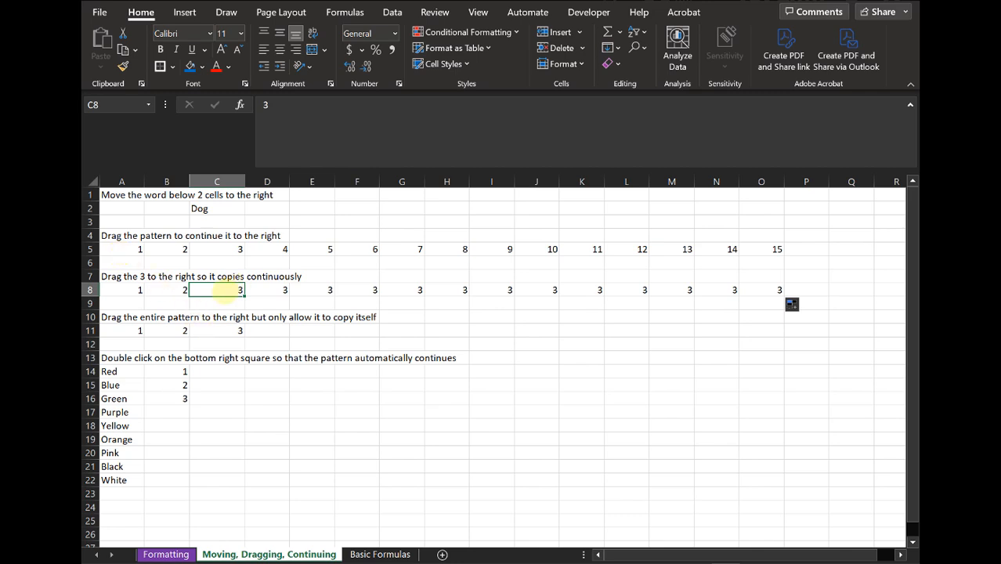
- Fill the 1, 2, 3 pattern in A11:C11 across to column O with Copy Cells so it repeats instead of counting up
{"action": "left_click_drag", "start_coordinate": [123, 249], "coordinate": [213, 253]}
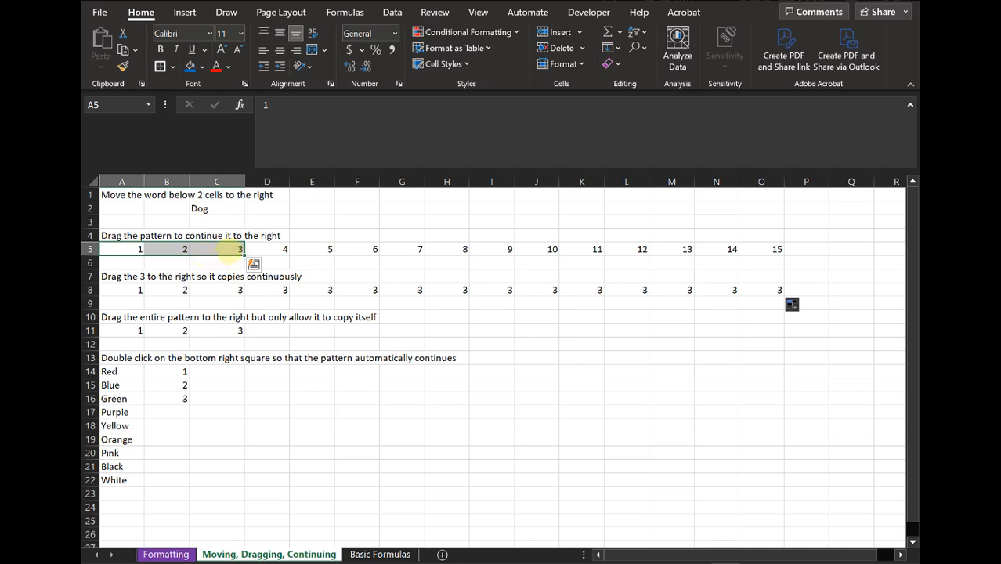
{"action": "left_click", "coordinate": [126, 331]}
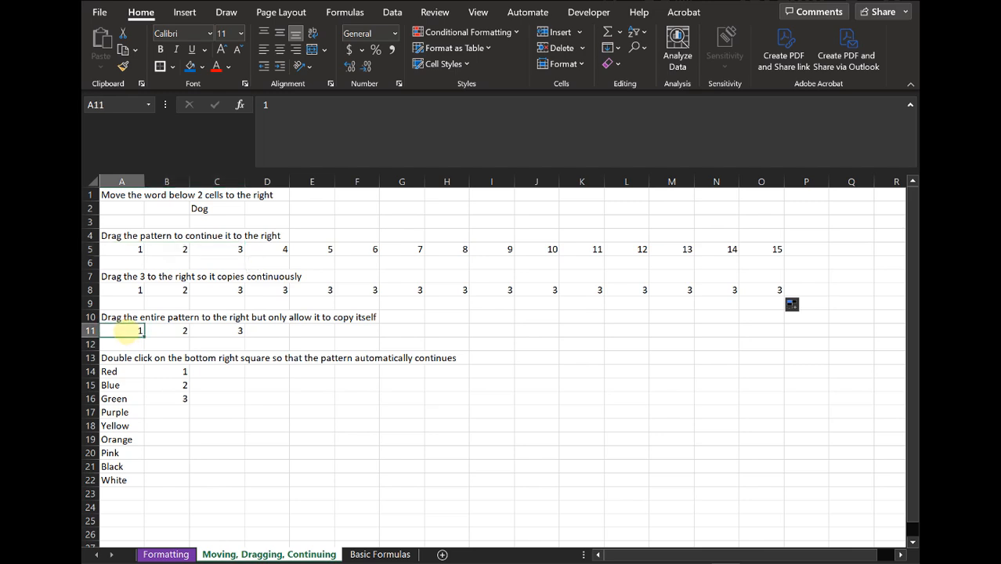
{"action": "left_click_drag", "start_coordinate": [130, 330], "coordinate": [227, 331]}
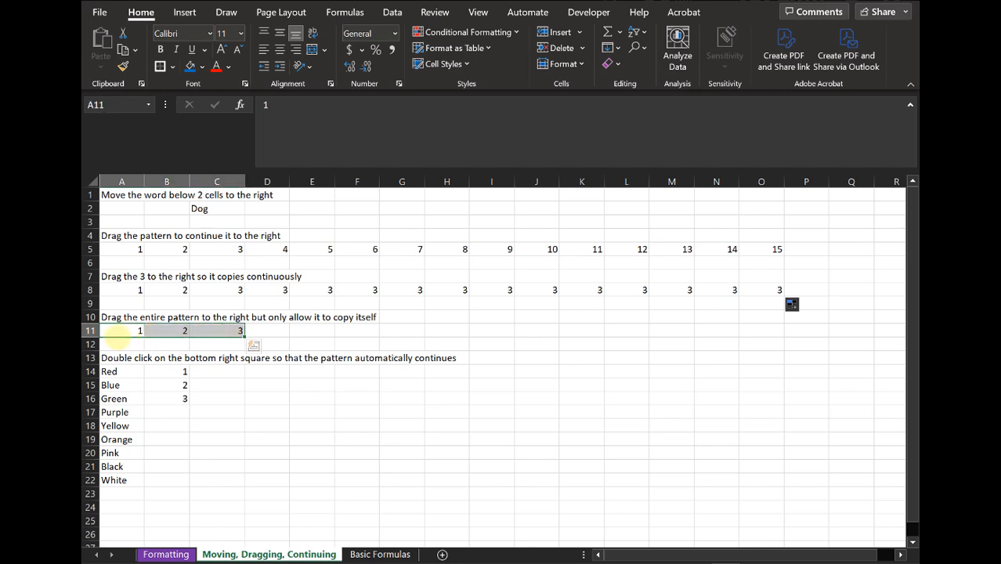
{"action": "left_click", "coordinate": [115, 333]}
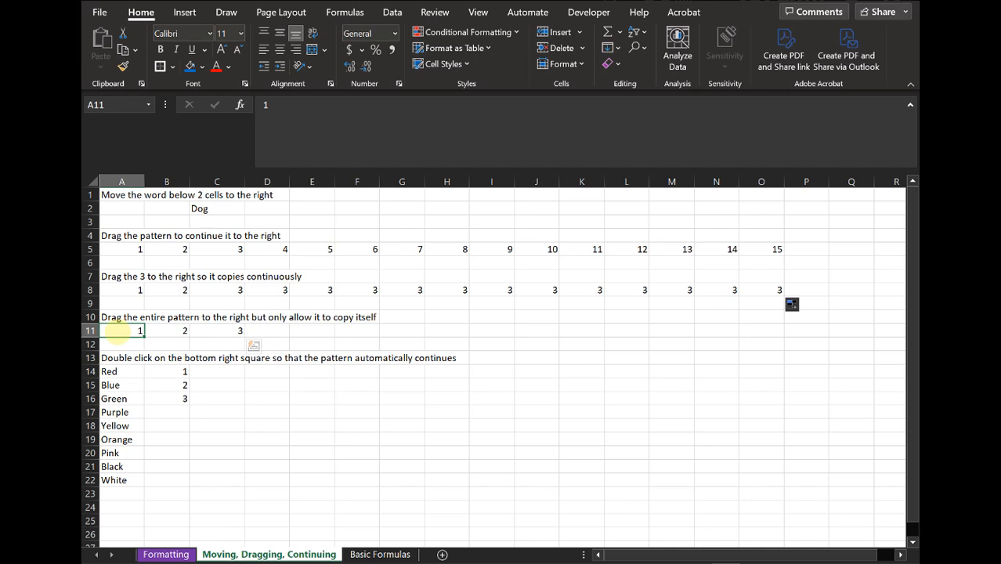
{"action": "left_click_drag", "start_coordinate": [116, 333], "coordinate": [231, 333]}
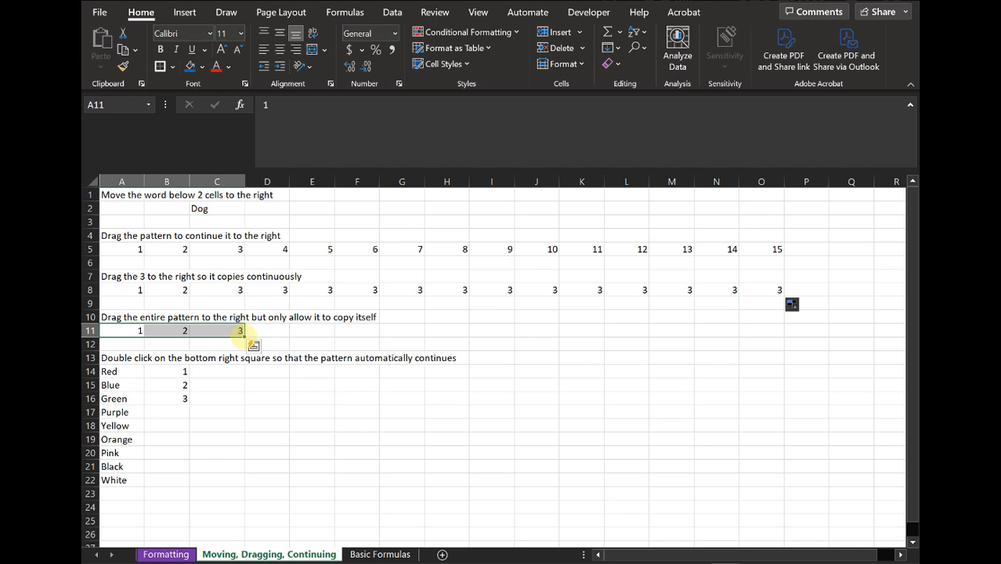
{"action": "left_click_drag", "start_coordinate": [245, 338], "coordinate": [767, 342]}
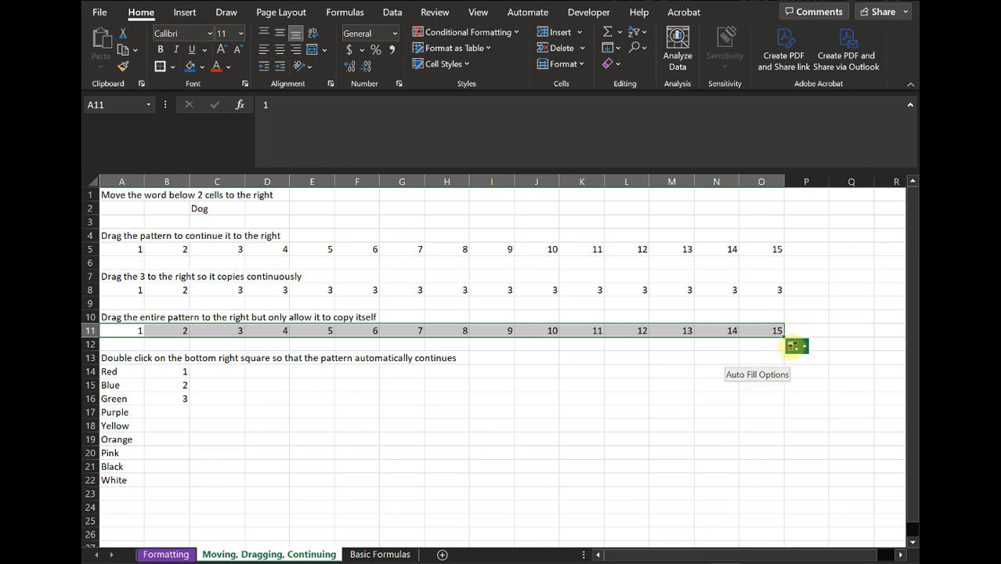
{"action": "left_click", "coordinate": [796, 345]}
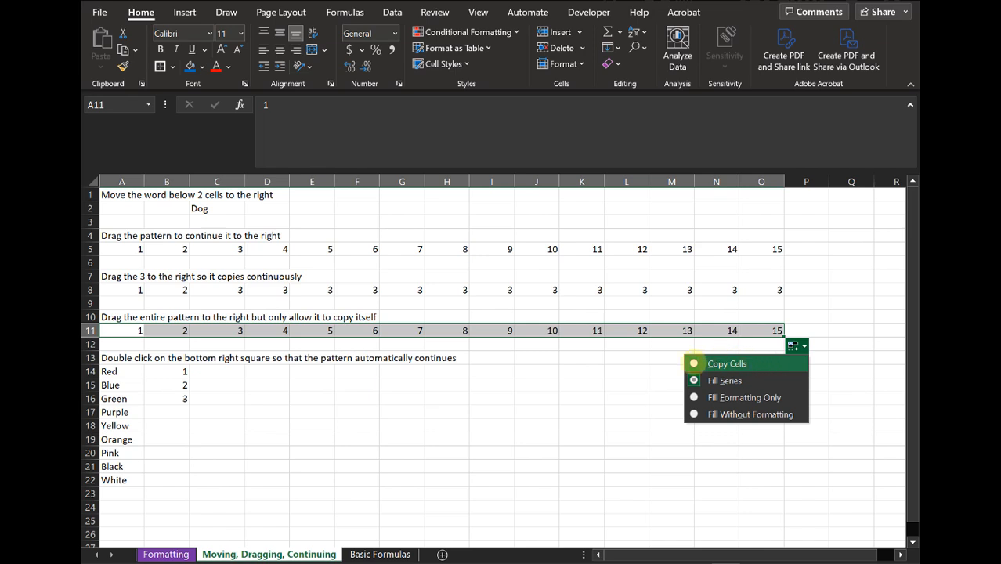
{"action": "left_click", "coordinate": [694, 364]}
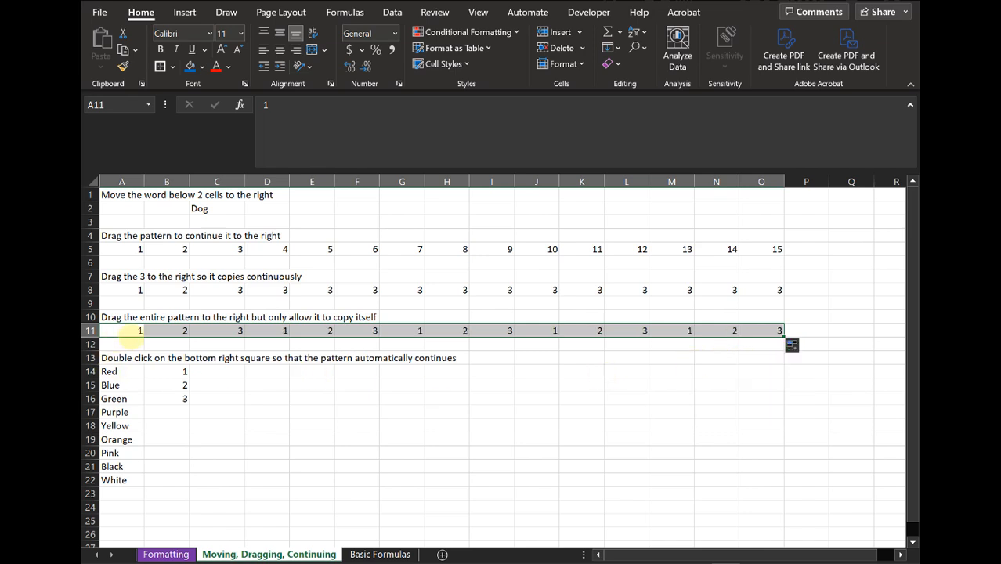
{"action": "left_click", "coordinate": [140, 331]}
{"action": "left_click", "coordinate": [182, 330]}
{"action": "left_click", "coordinate": [226, 331]}
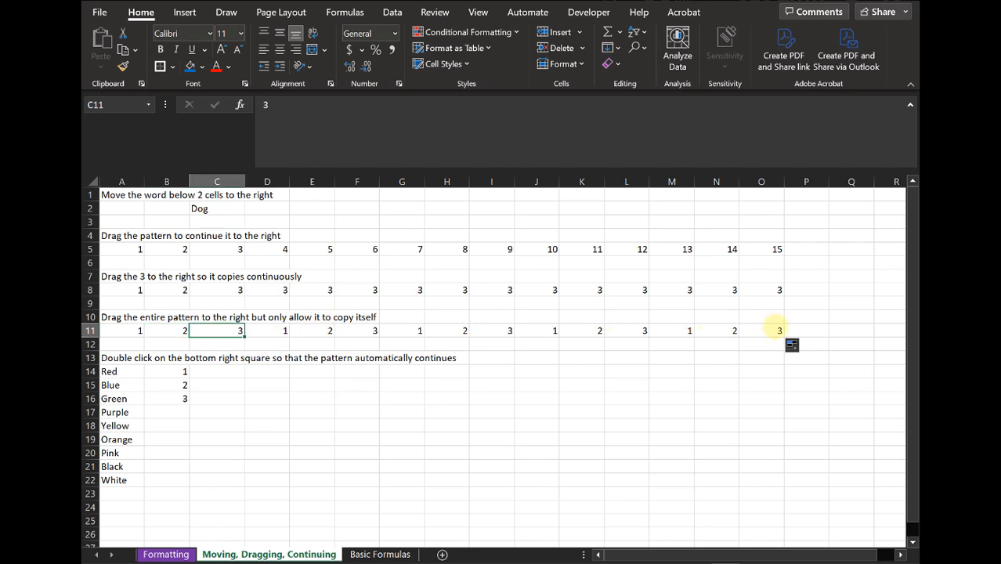
{"action": "left_click", "coordinate": [754, 343]}
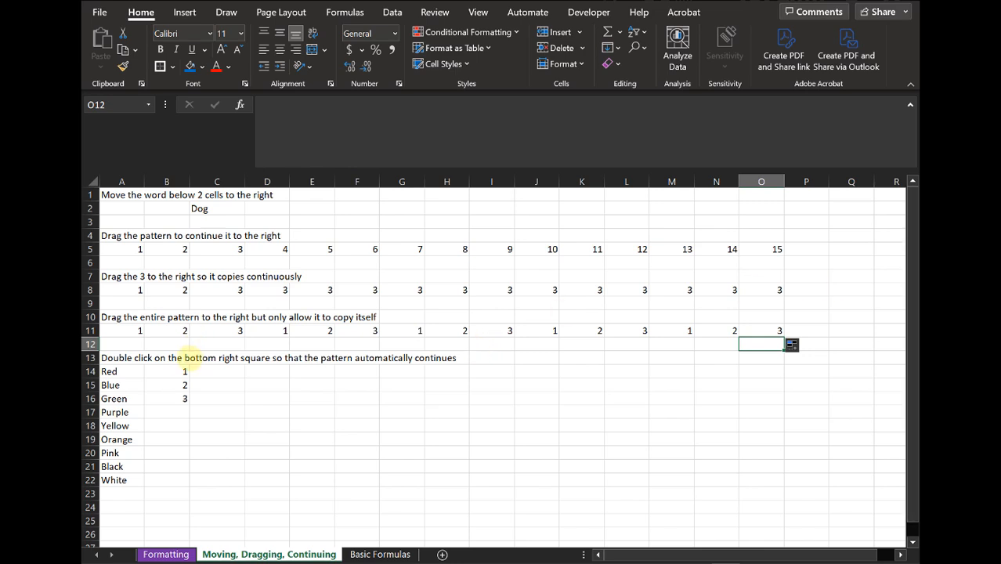
- Auto-fill the number pattern in B14:B16 down to B22, alongside the list of colors
{"action": "left_click_drag", "start_coordinate": [174, 370], "coordinate": [179, 401]}
{"action": "left_click", "coordinate": [119, 371]}
{"action": "left_click_drag", "start_coordinate": [127, 374], "coordinate": [112, 481]}
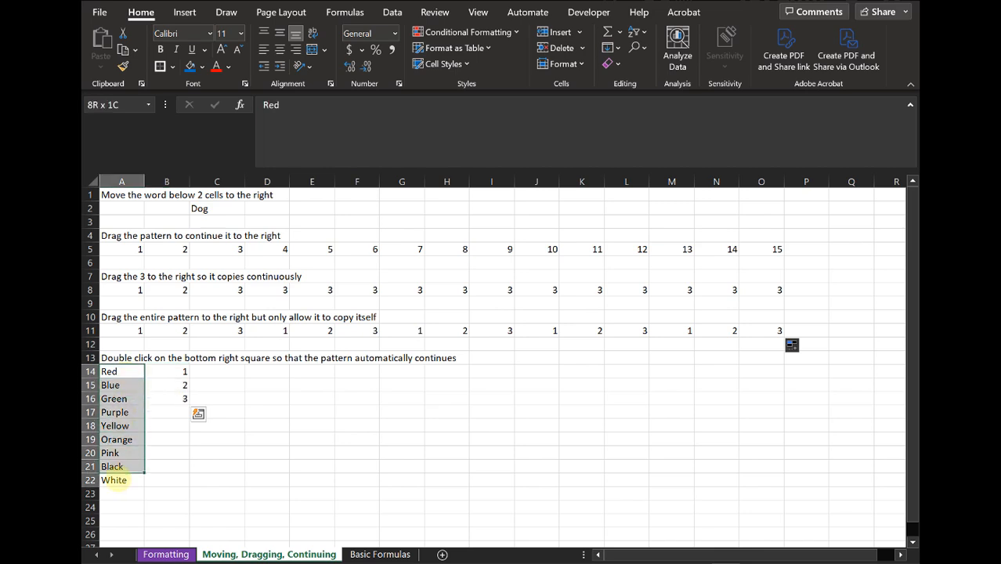
{"action": "left_click_drag", "start_coordinate": [179, 373], "coordinate": [170, 391]}
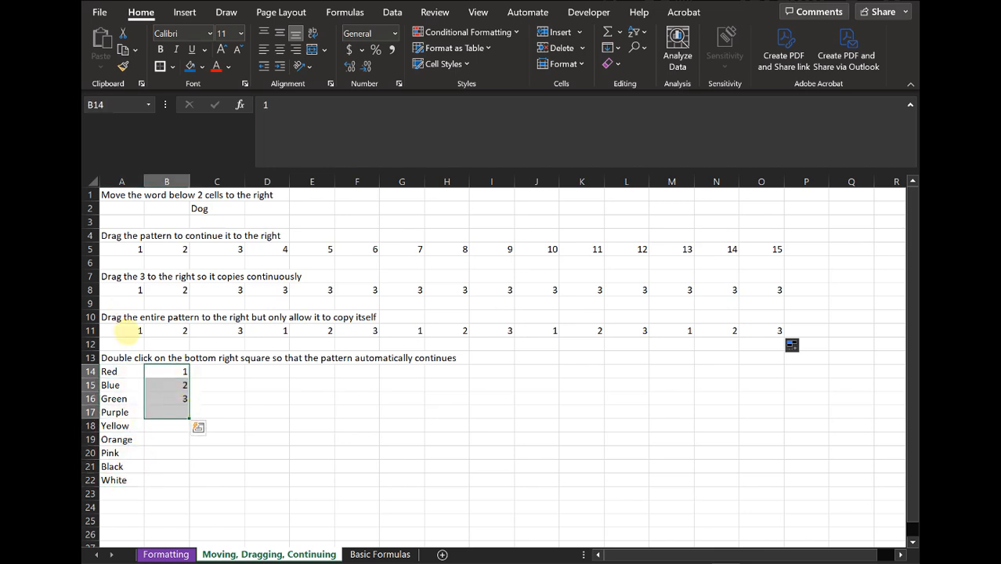
{"action": "left_click_drag", "start_coordinate": [138, 330], "coordinate": [767, 340]}
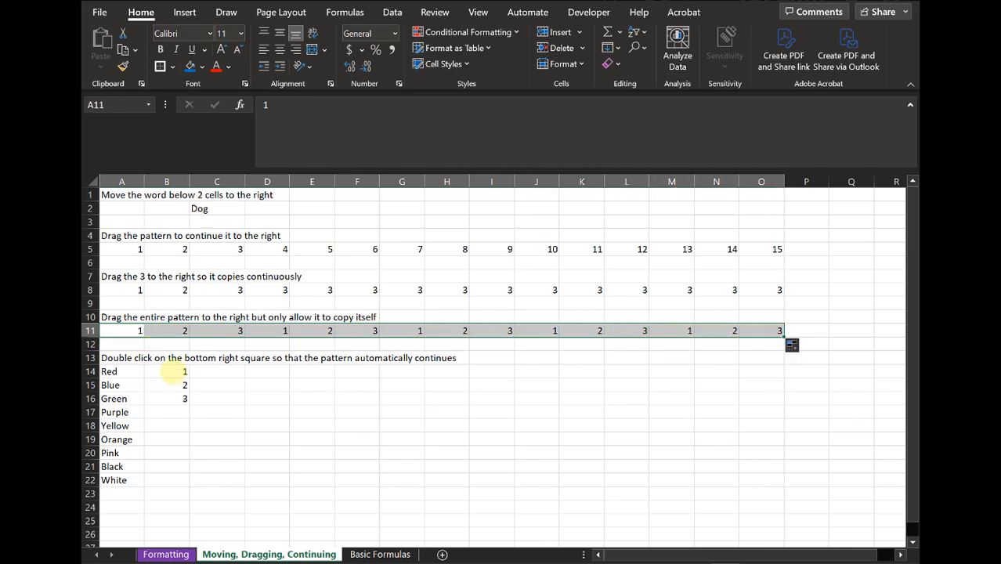
{"action": "left_click_drag", "start_coordinate": [182, 371], "coordinate": [185, 399]}
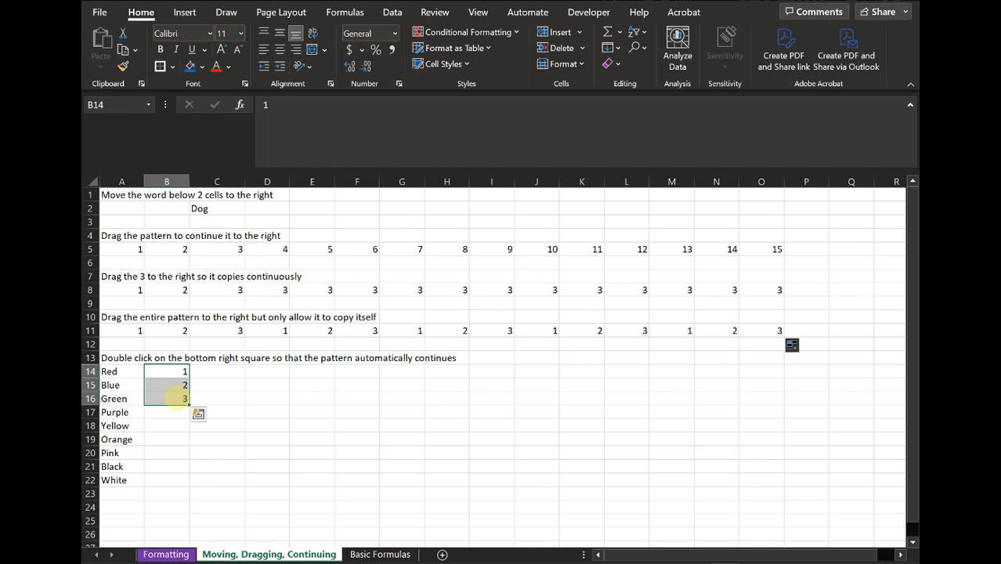
{"action": "left_click_drag", "start_coordinate": [148, 370], "coordinate": [150, 400]}
{"action": "double_click", "coordinate": [189, 404]}
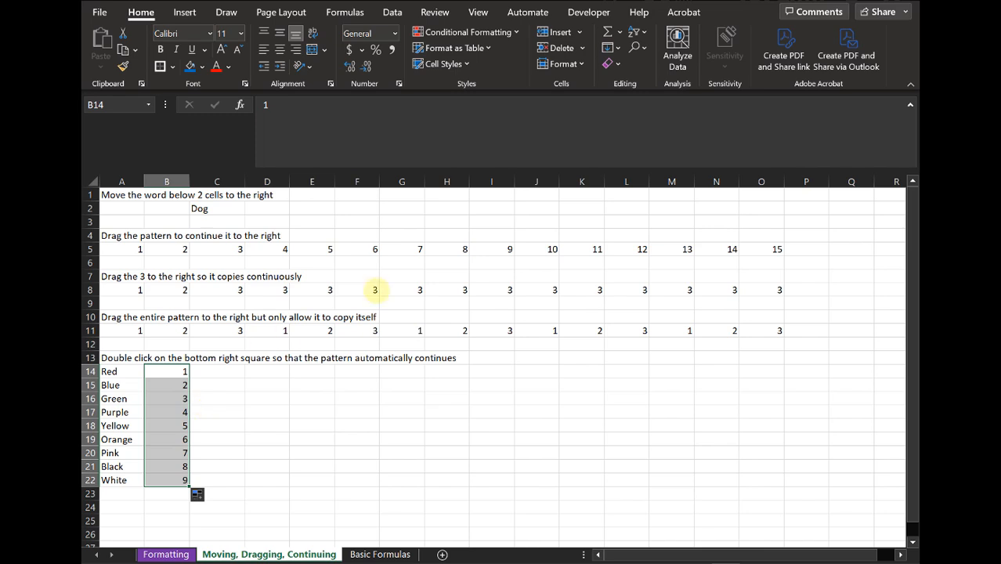
- Extend the number pattern in B14:B22 past the color list to B26, and undo the extension
{"action": "left_click", "coordinate": [119, 383]}
{"action": "left_click_drag", "start_coordinate": [121, 371], "coordinate": [125, 479]}
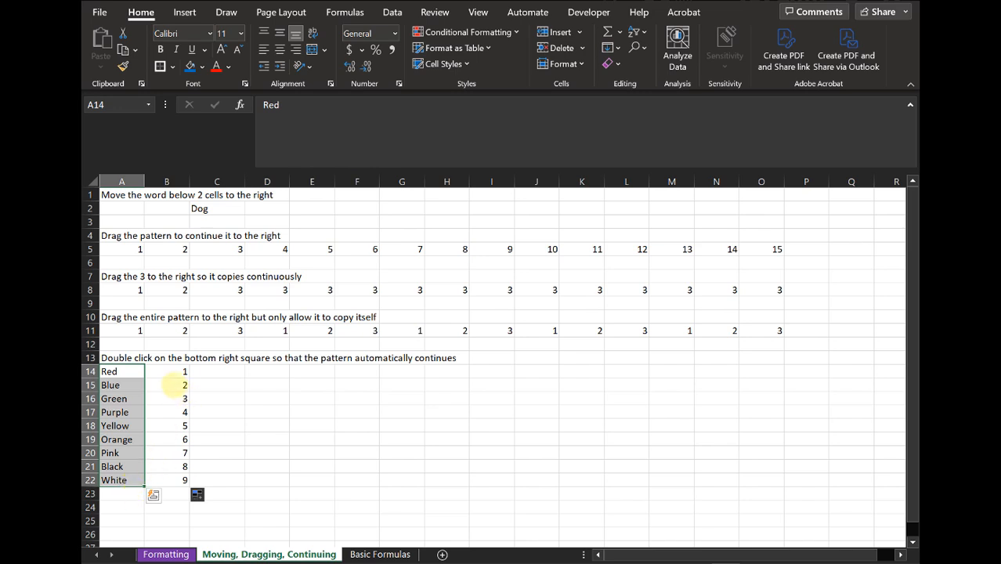
{"action": "left_click", "coordinate": [177, 379], "text": "ctrl"}
{"action": "left_click_drag", "start_coordinate": [184, 371], "coordinate": [178, 479]}
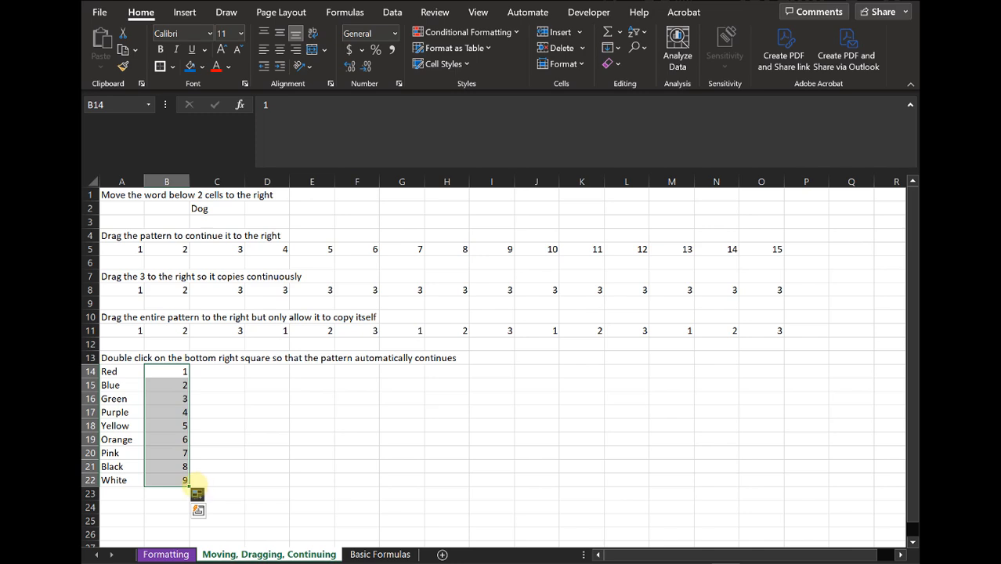
{"action": "left_click_drag", "start_coordinate": [188, 486], "coordinate": [184, 535]}
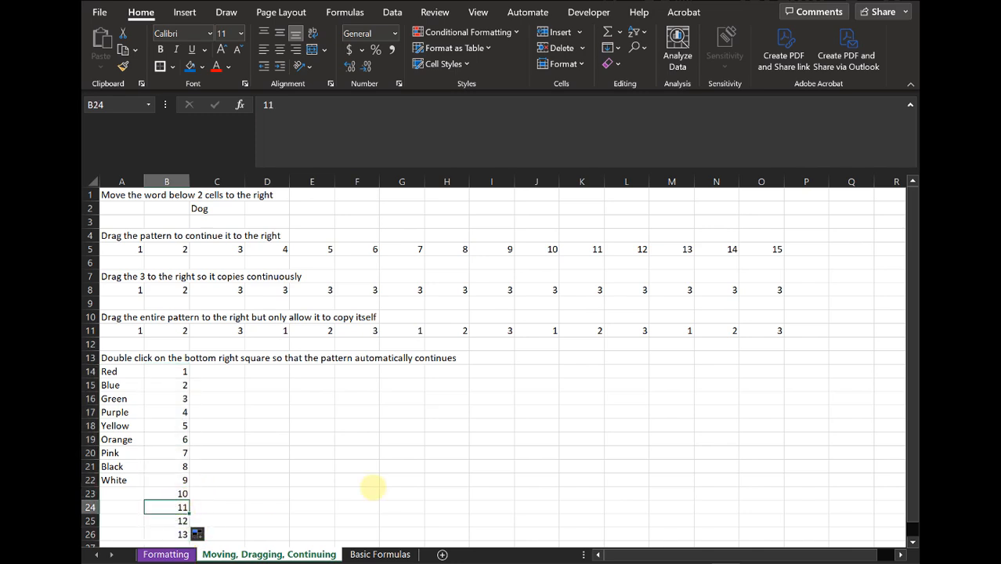
{"action": "key", "text": "ctrl+z"}
{"action": "left_click", "coordinate": [174, 440]}
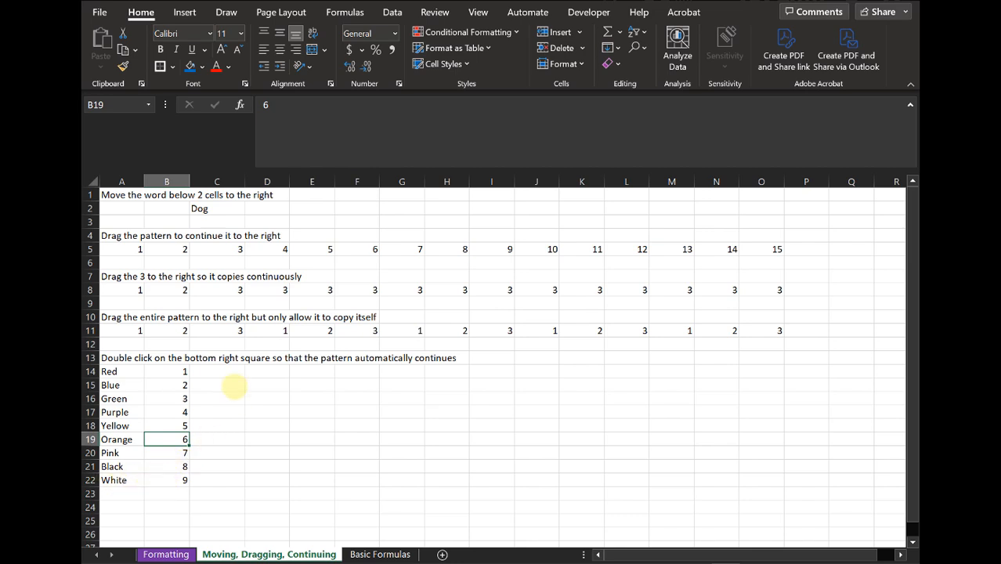
- Enter Monday in cell C14 and Tuesday in C15, beside the numbered color list
{"action": "left_click", "coordinate": [232, 375]}
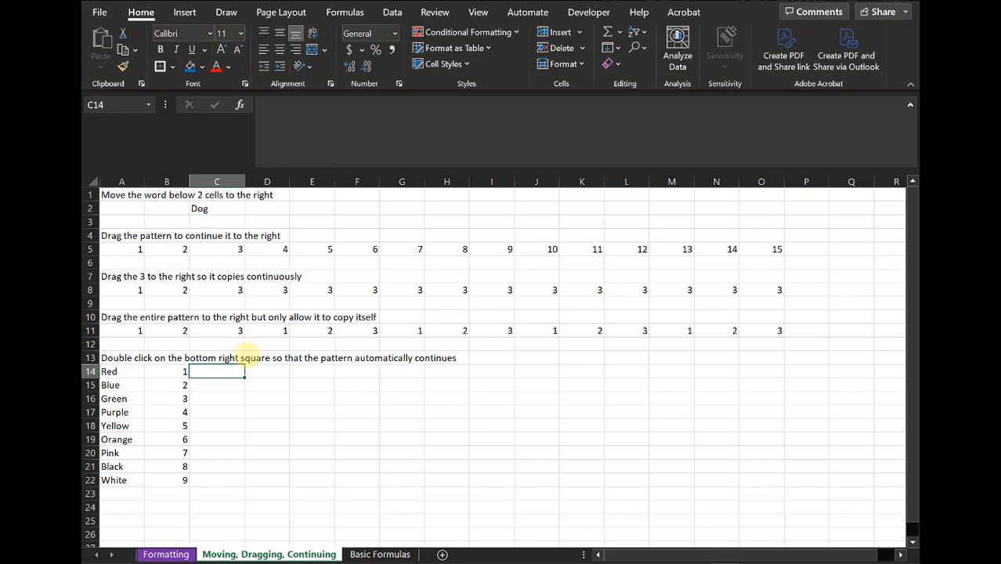
{"action": "type", "text": "Monday"}
{"action": "key", "text": "Return"}
{"action": "type", "text": "Tue"}
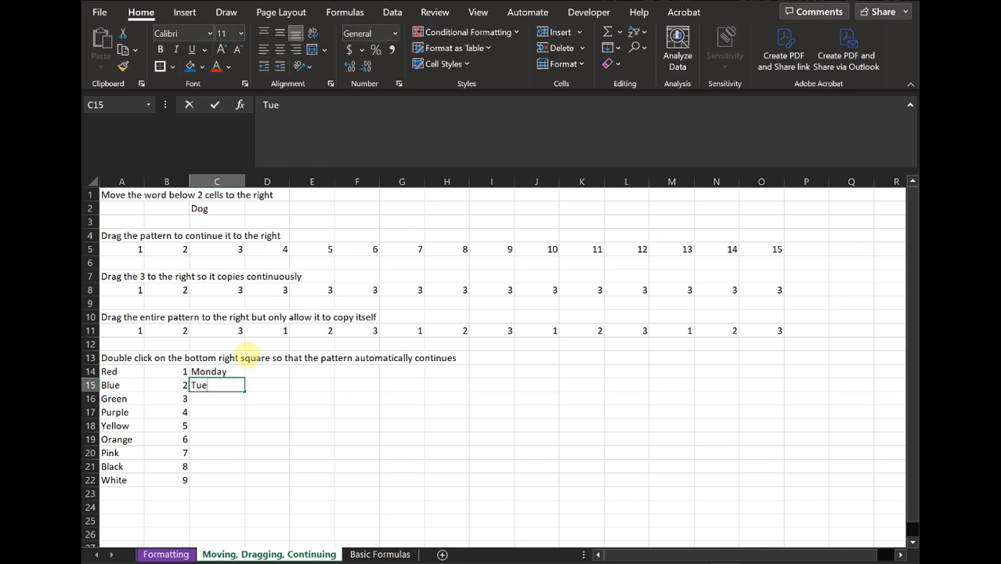
{"action": "type", "text": "sday"}
{"action": "key", "text": "Return"}
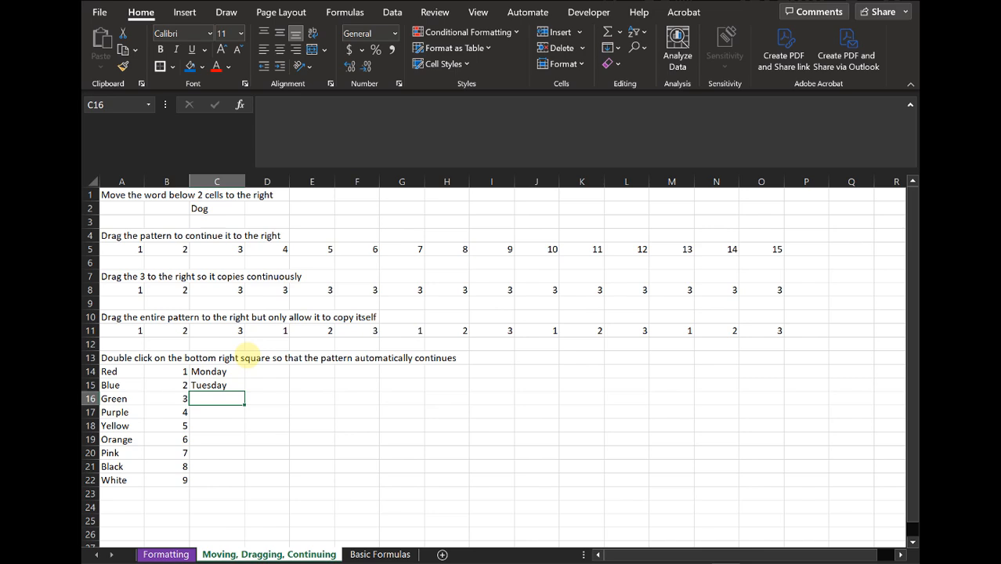
- Auto-fill the weekday pattern in C14:C15 down to C22, matching the length of the color list
{"action": "left_click_drag", "start_coordinate": [226, 370], "coordinate": [227, 385]}
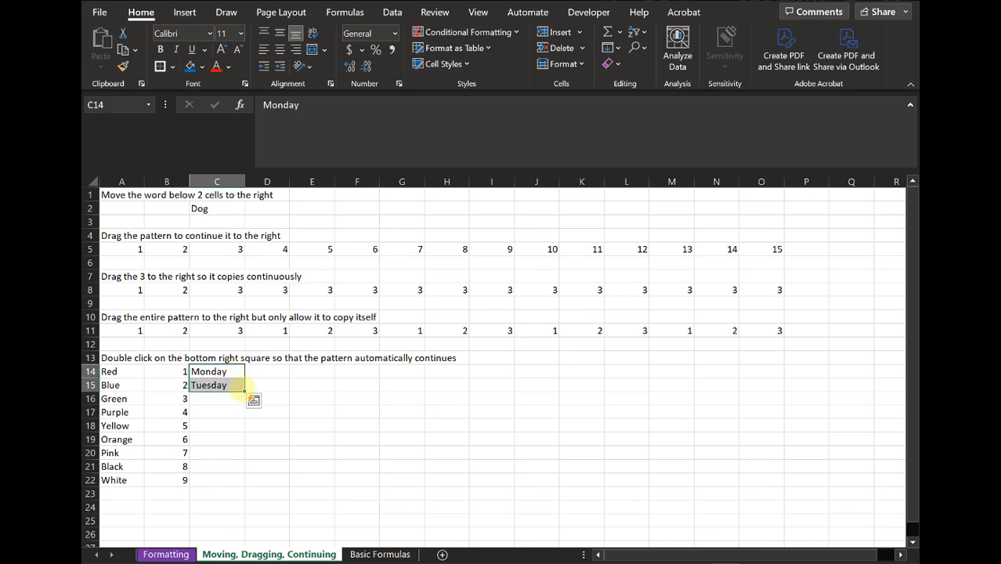
{"action": "double_click", "coordinate": [245, 391]}
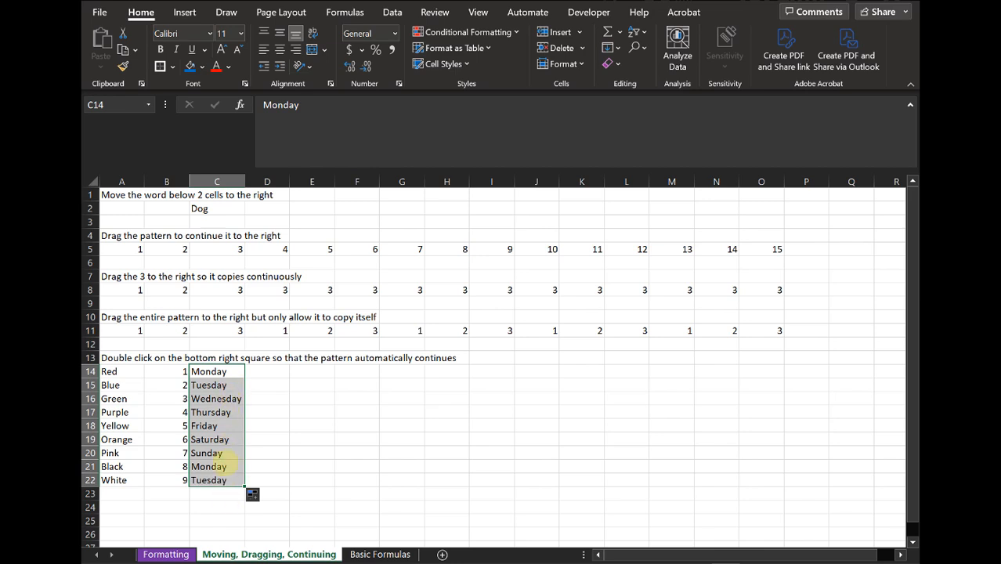
- Enter January in cell D14 and February in D15, beside the weekday column
{"action": "left_click", "coordinate": [268, 372]}
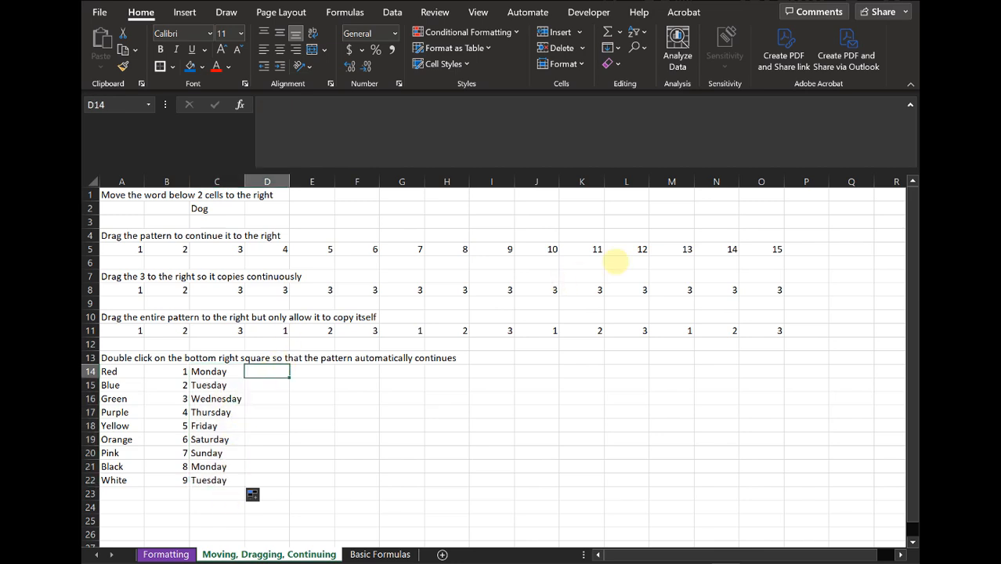
{"action": "type", "text": "January"}
{"action": "key", "text": "Return"}
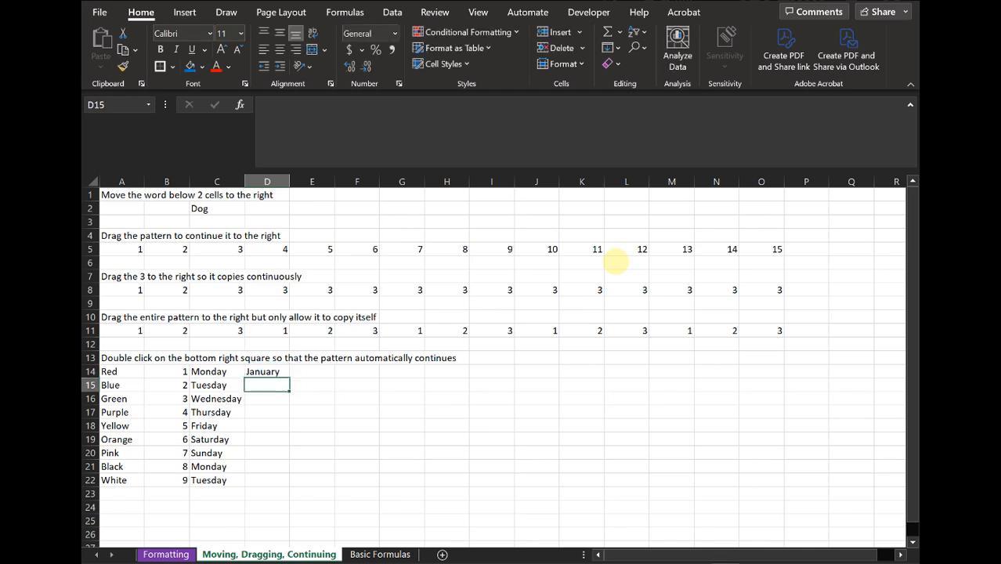
{"action": "type", "text": "Fe"}
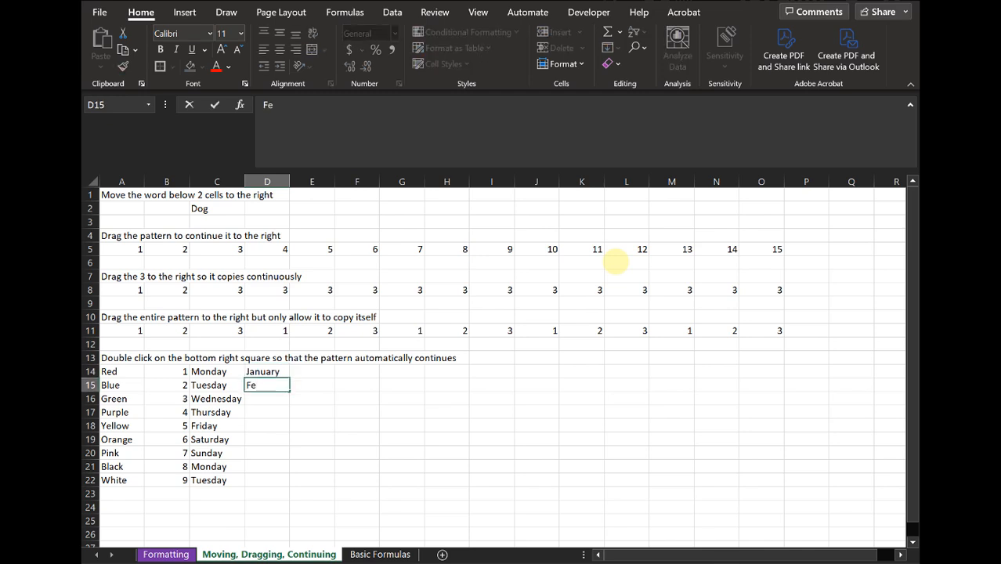
{"action": "type", "text": "bruary"}
{"action": "key", "text": "Return"}
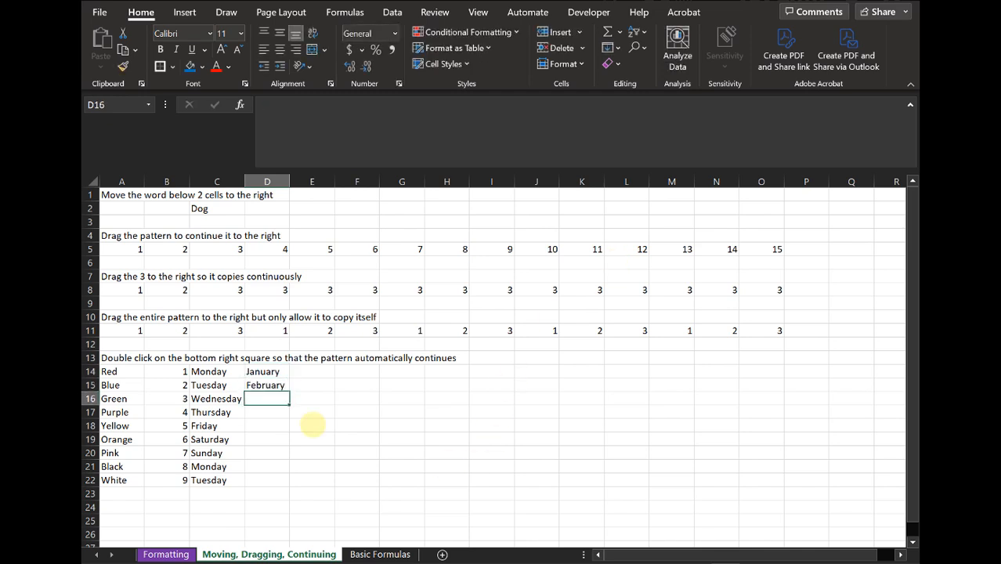
- Auto-fill the month pattern in D14:D15 down to D22, alongside the weekdays
{"action": "left_click", "coordinate": [250, 371]}
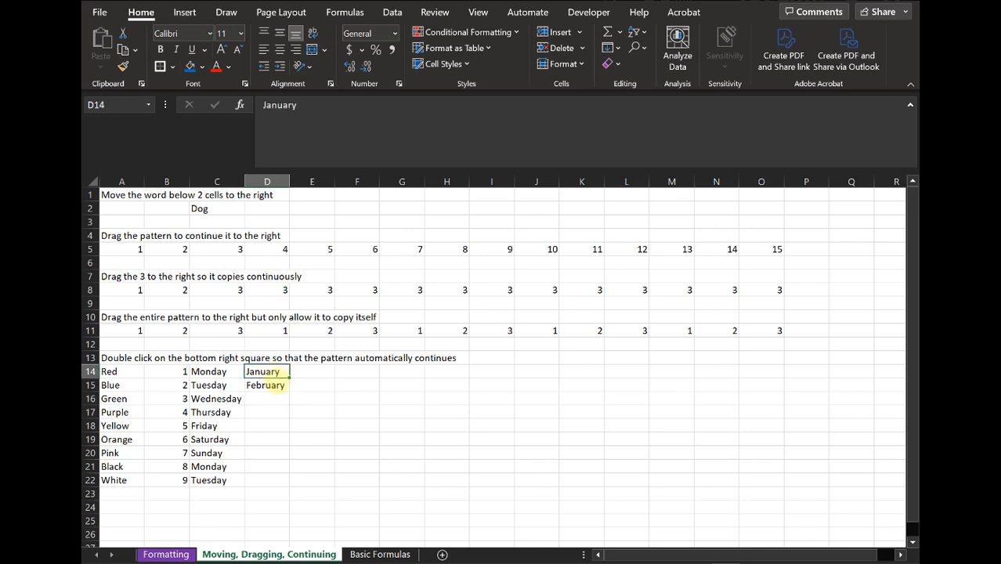
{"action": "left_click", "coordinate": [267, 385], "text": "shift"}
{"action": "double_click", "coordinate": [290, 392]}
{"action": "left_click_drag", "start_coordinate": [260, 467], "coordinate": [255, 454]}
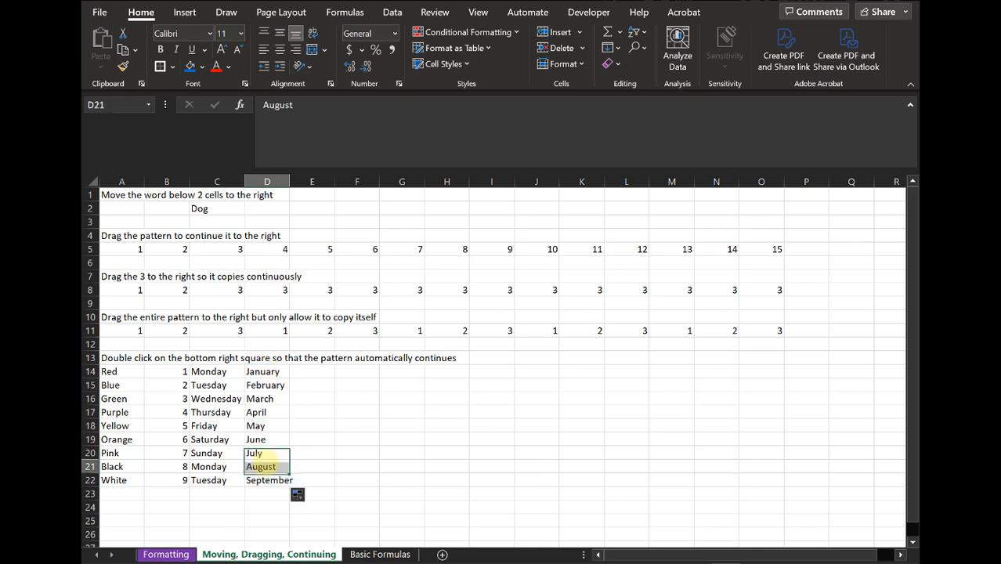
{"action": "left_click", "coordinate": [263, 465]}
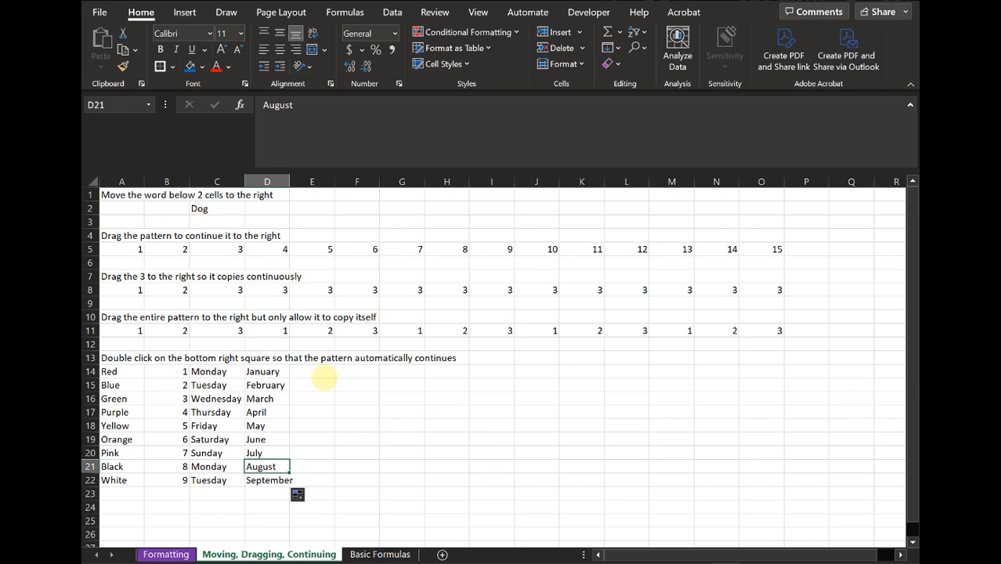
{"action": "left_click", "coordinate": [321, 376]}
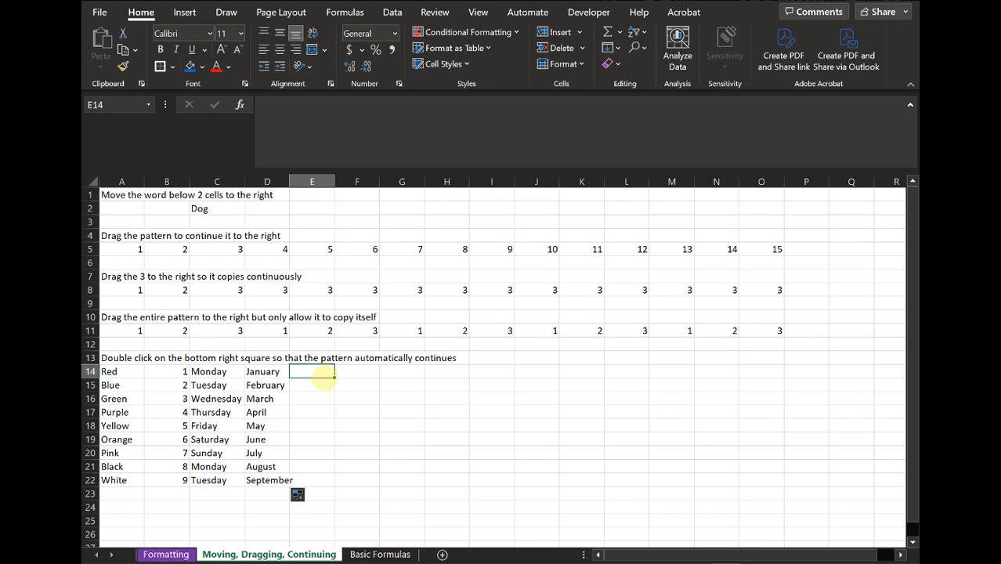